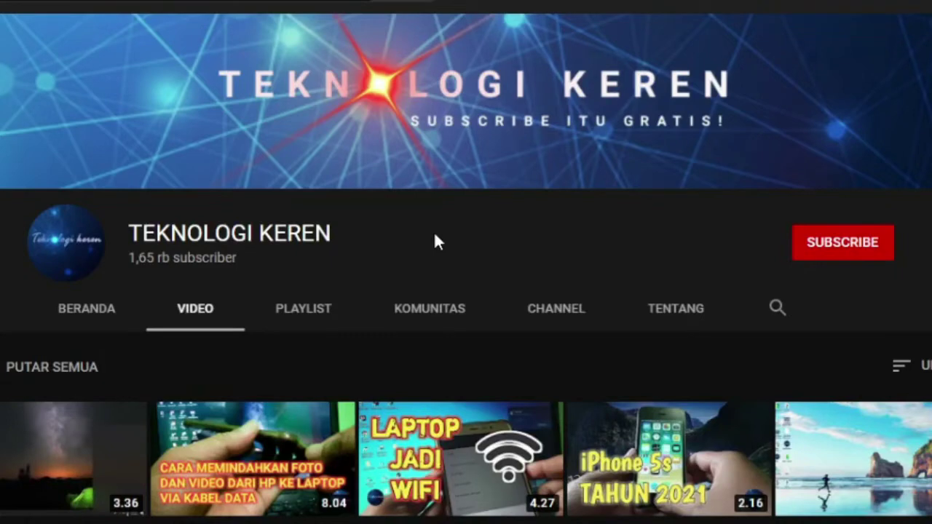
Step: Subscribe to the channel and set its notifications to Semua (all uploads)
{"action": "left_click", "coordinate": [822, 252]}
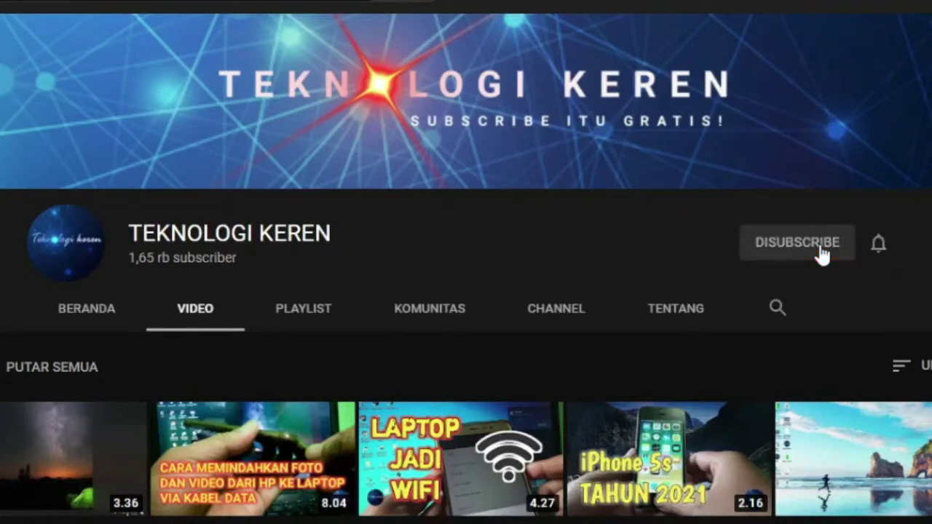
{"action": "left_click", "coordinate": [879, 246]}
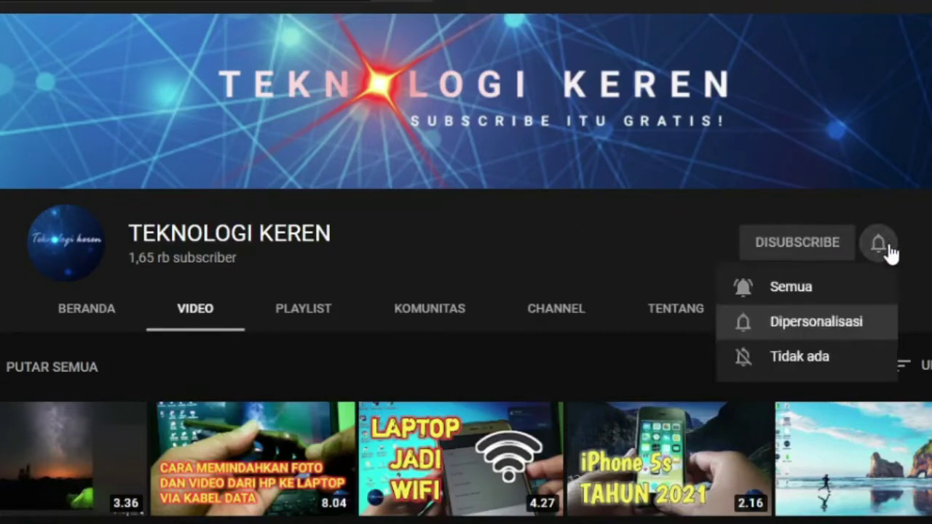
{"action": "left_click", "coordinate": [832, 287]}
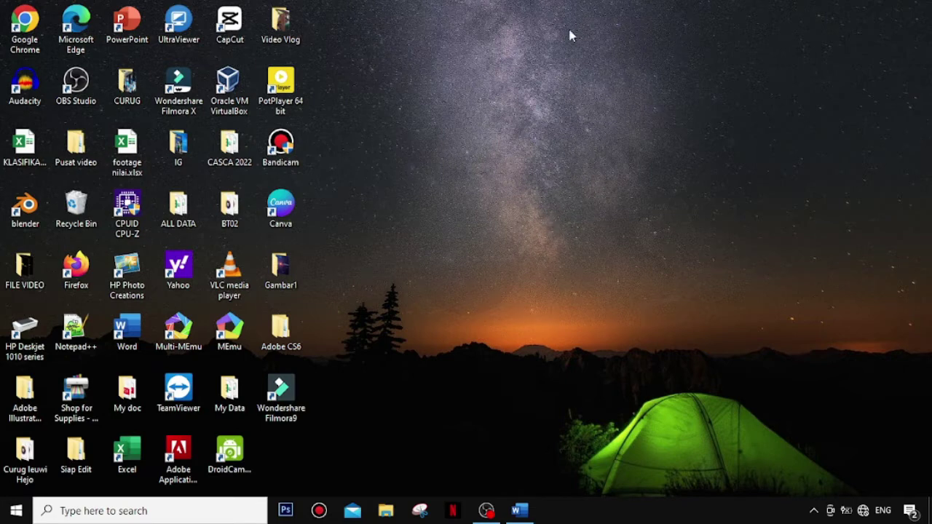
{"action": "double_click", "coordinate": [286, 270]}
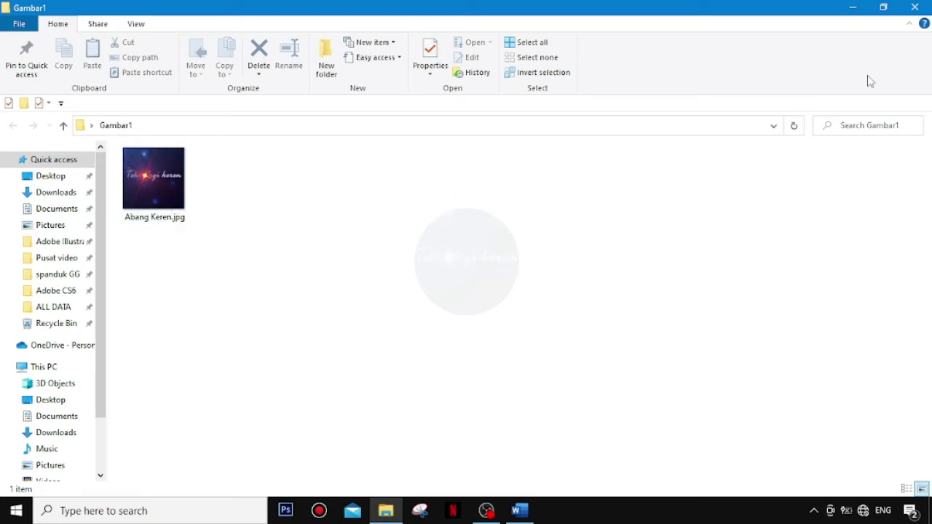
{"action": "left_click", "coordinate": [928, 7]}
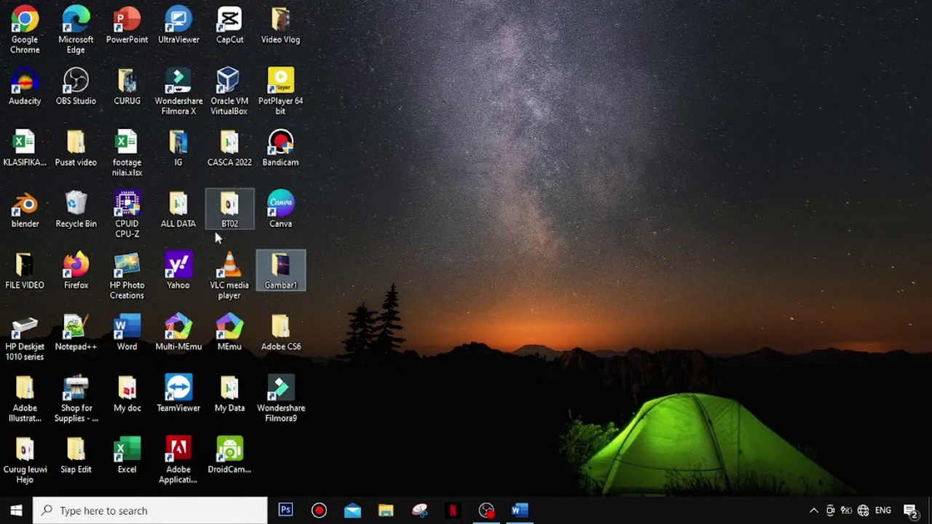
Step: Bring the blank Document1 forward and start inserting a picture from This Device
{"action": "left_click", "coordinate": [519, 510]}
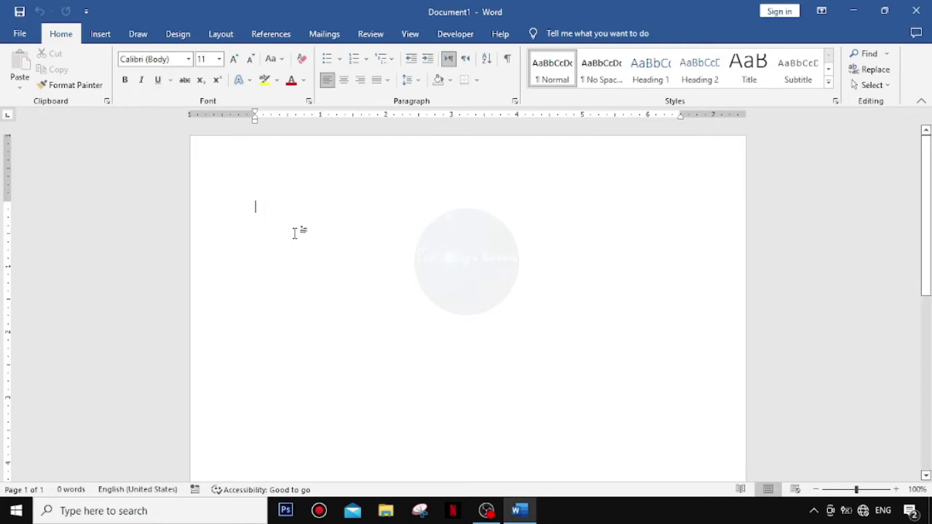
{"action": "left_click", "coordinate": [101, 35]}
{"action": "left_click", "coordinate": [148, 75]}
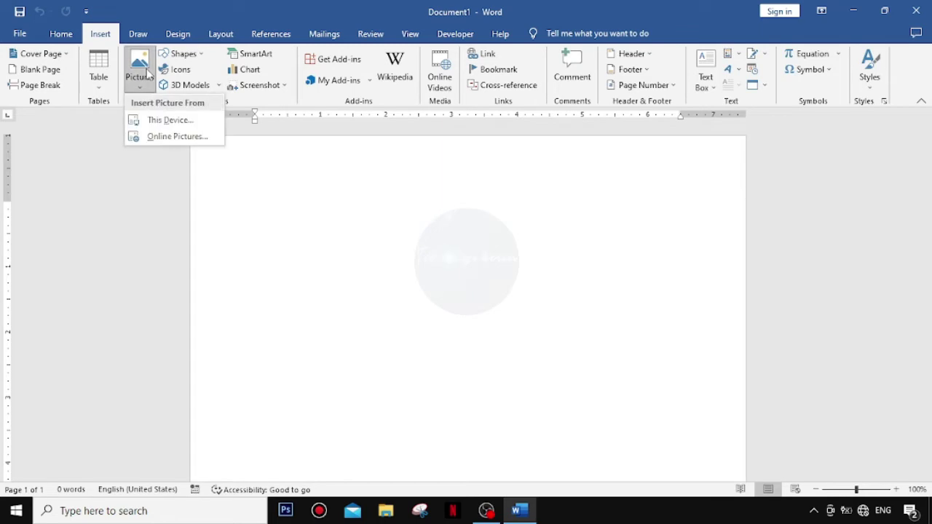
{"action": "left_click", "coordinate": [156, 120]}
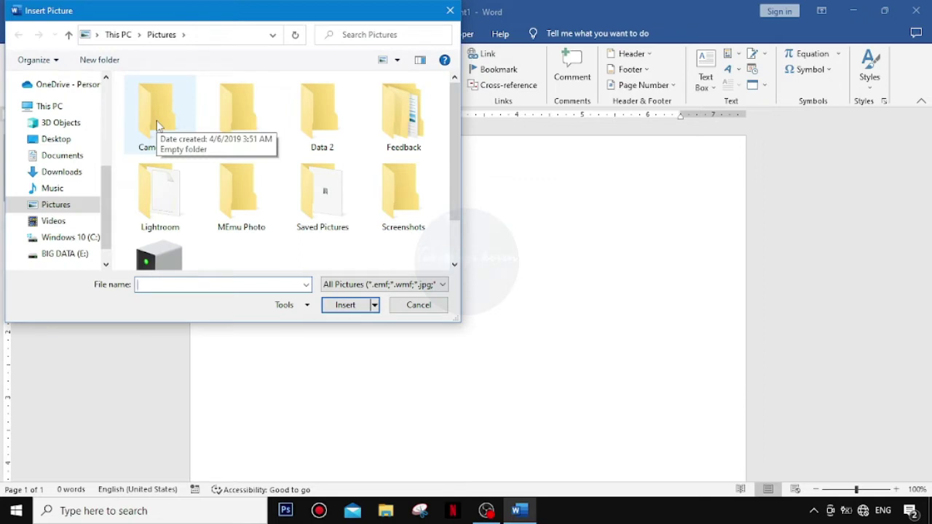
Step: Insert Abang Keren.jpg from the Desktop's Gambar1 folder into the document
{"action": "left_click", "coordinate": [66, 139]}
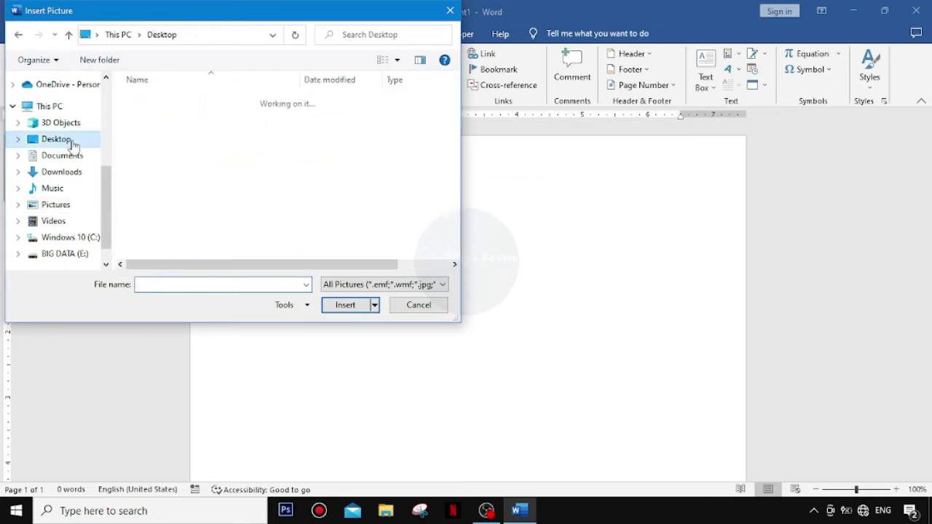
{"action": "scroll", "coordinate": [212, 144], "scroll_direction": "down", "scroll_amount": 2}
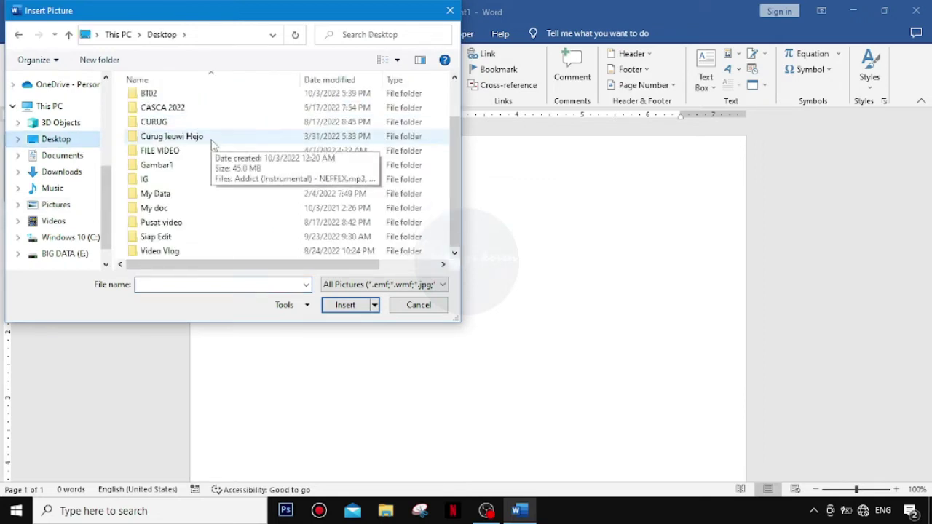
{"action": "scroll", "coordinate": [212, 144], "scroll_direction": "up", "scroll_amount": 1}
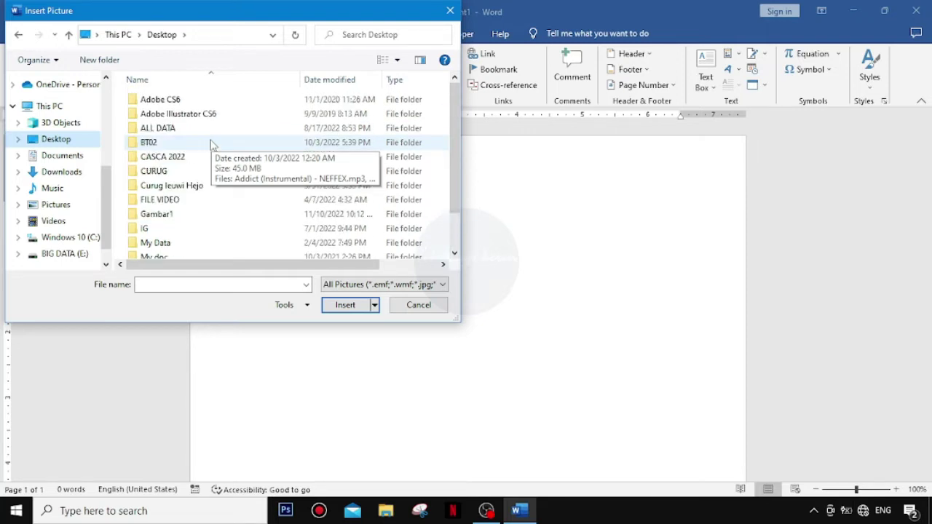
{"action": "left_click", "coordinate": [183, 220]}
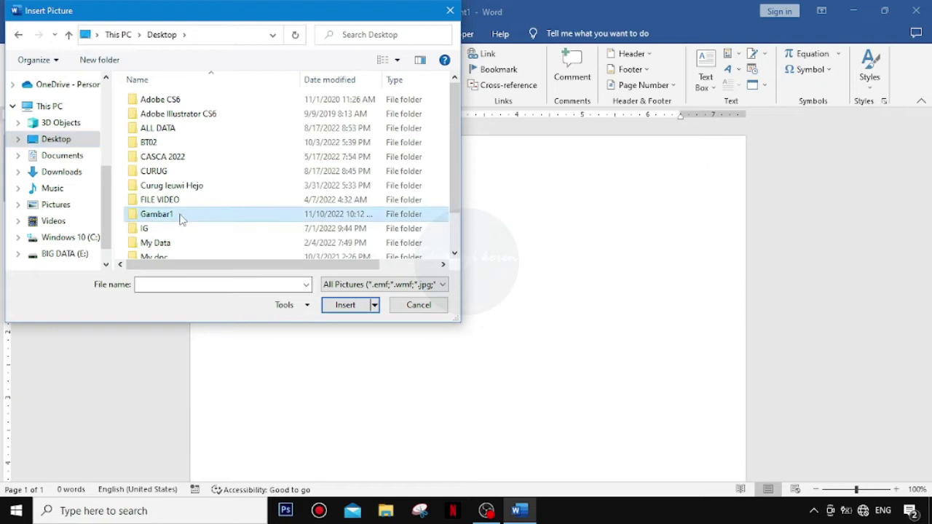
{"action": "double_click", "coordinate": [182, 220]}
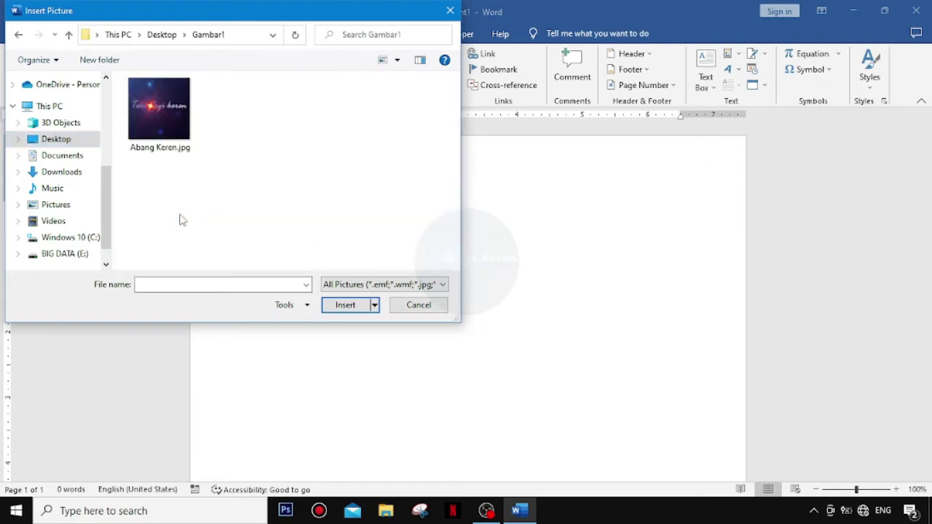
{"action": "double_click", "coordinate": [147, 120]}
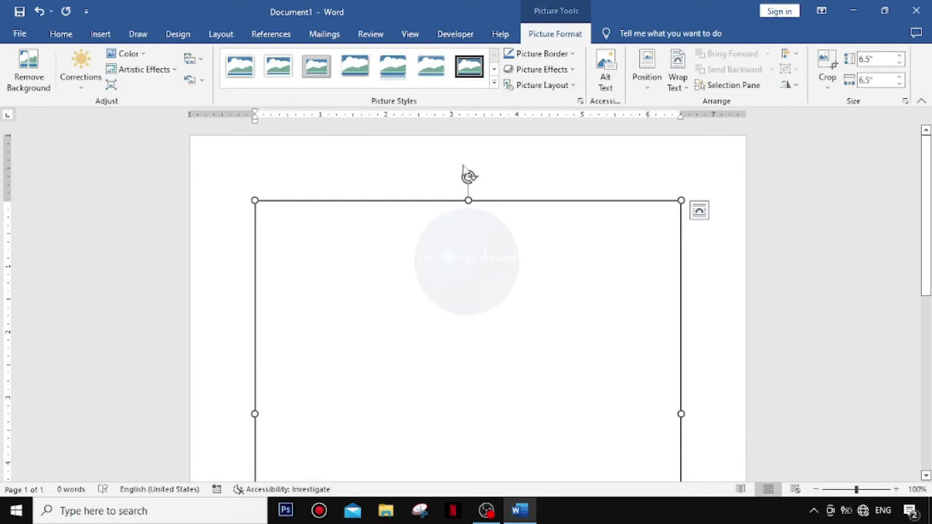
{"action": "scroll", "coordinate": [834, 221], "scroll_direction": "down", "scroll_amount": 2}
{"action": "scroll", "coordinate": [833, 222], "scroll_direction": "down", "scroll_amount": 1}
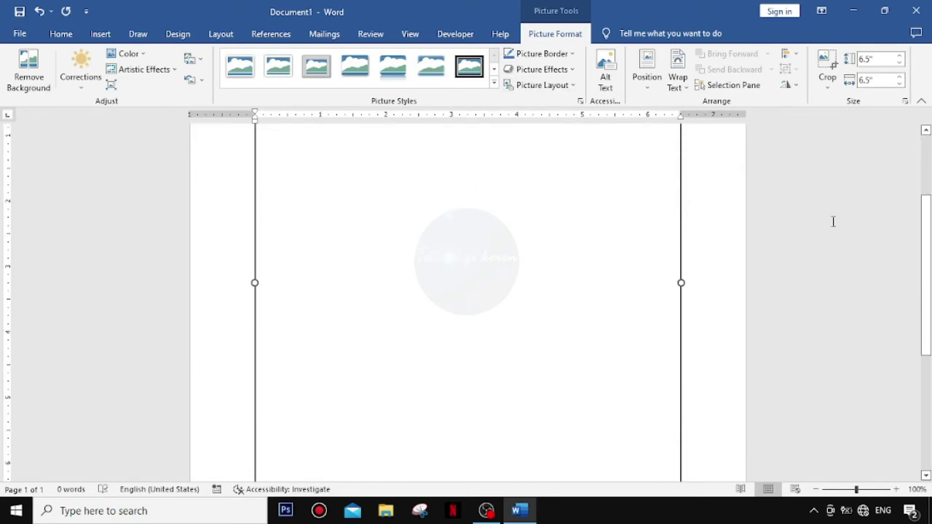
{"action": "scroll", "coordinate": [833, 222], "scroll_direction": "down", "scroll_amount": 2}
{"action": "scroll", "coordinate": [833, 221], "scroll_direction": "down", "scroll_amount": 1}
{"action": "scroll", "coordinate": [833, 221], "scroll_direction": "up", "scroll_amount": 2}
{"action": "scroll", "coordinate": [833, 221], "scroll_direction": "up", "scroll_amount": 2}
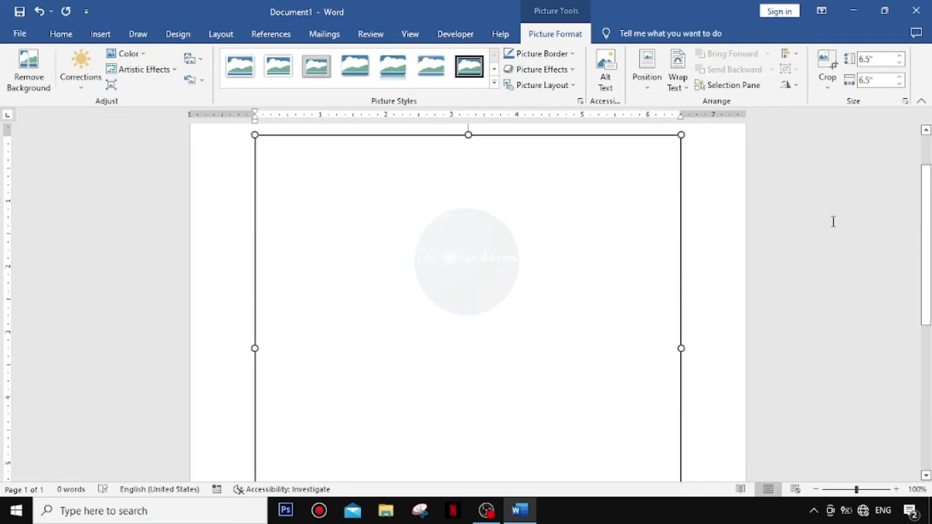
{"action": "scroll", "coordinate": [833, 221], "scroll_direction": "up", "scroll_amount": 1}
{"action": "scroll", "coordinate": [833, 221], "scroll_direction": "down", "scroll_amount": 1}
{"action": "scroll", "coordinate": [833, 221], "scroll_direction": "down", "scroll_amount": 2}
{"action": "scroll", "coordinate": [833, 221], "scroll_direction": "up", "scroll_amount": 2}
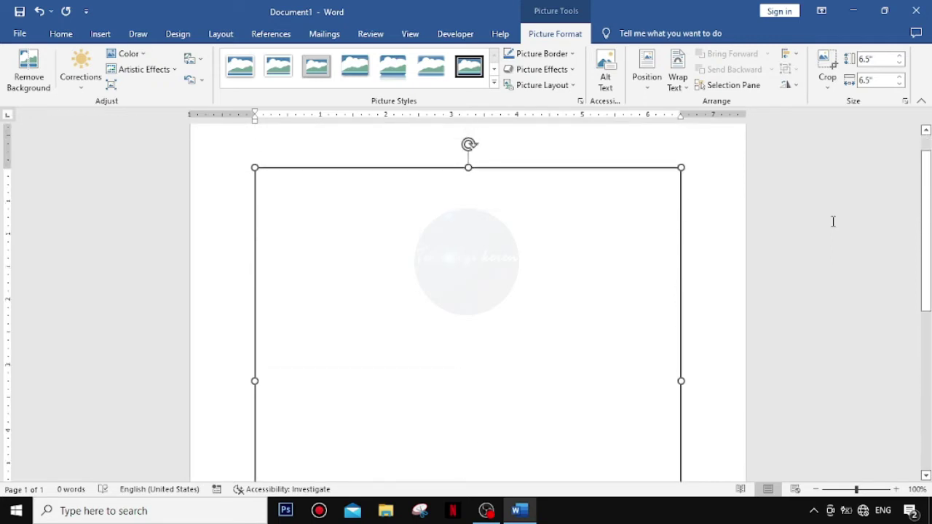
{"action": "scroll", "coordinate": [833, 221], "scroll_direction": "up", "scroll_amount": 1}
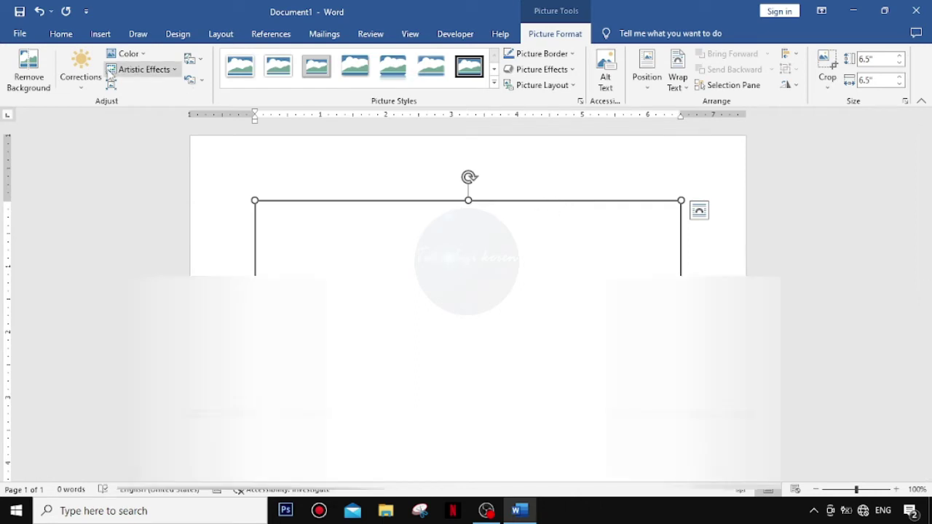
Step: Open Word Options from the File menu and switch to the Advanced page
{"action": "left_click", "coordinate": [19, 34]}
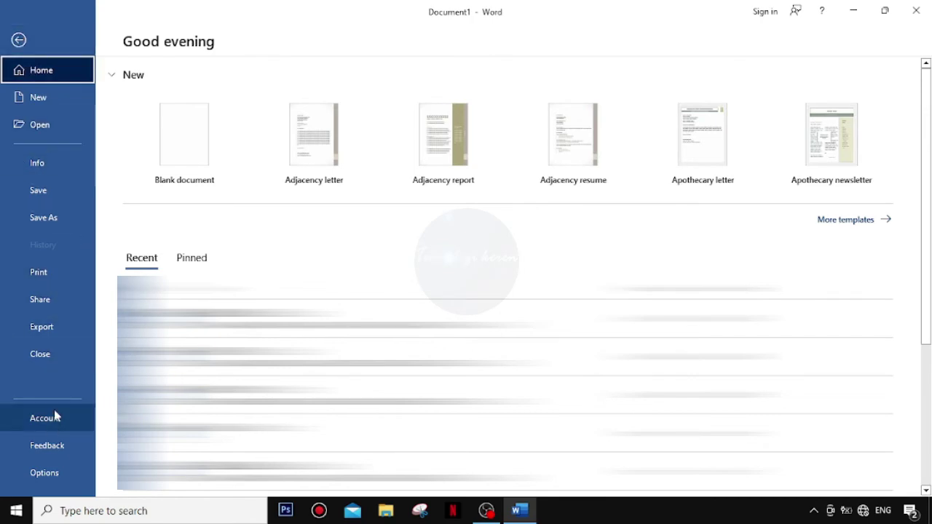
{"action": "left_click", "coordinate": [39, 475]}
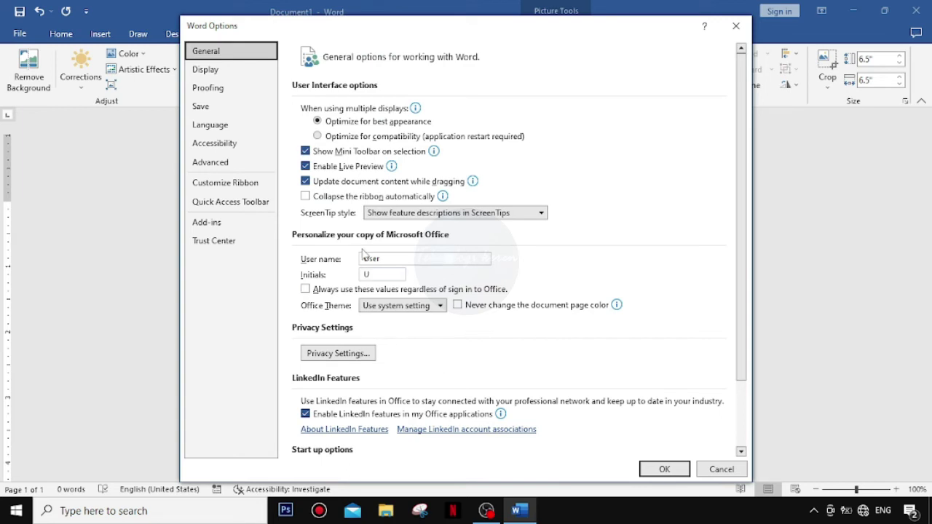
{"action": "mouse_move", "coordinate": [439, 111]}
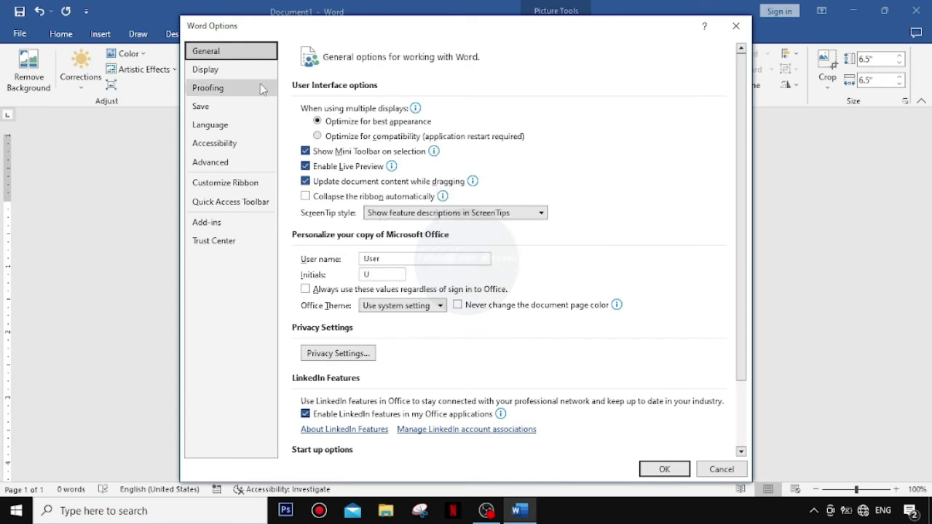
{"action": "left_click", "coordinate": [208, 169]}
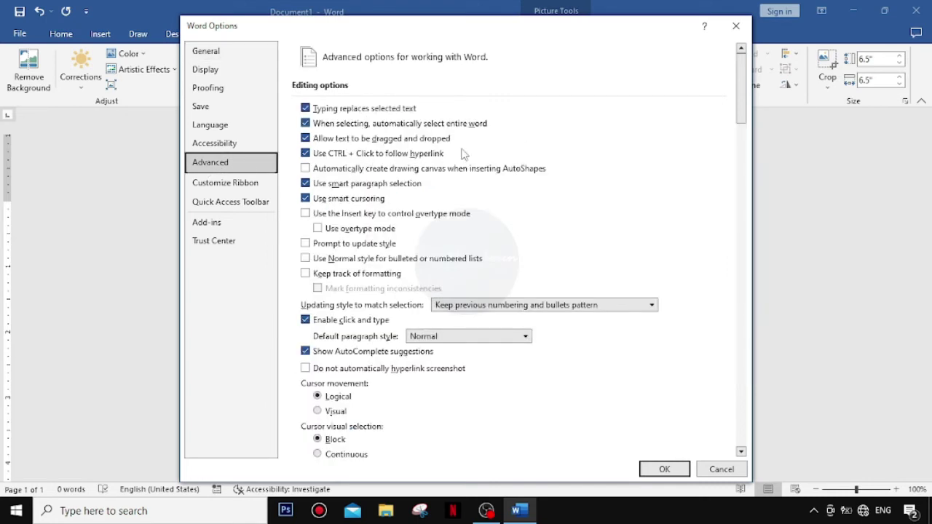
Step: Scroll the Advanced settings down to the Show document content section
{"action": "scroll", "coordinate": [533, 149], "scroll_direction": "down", "scroll_amount": 2}
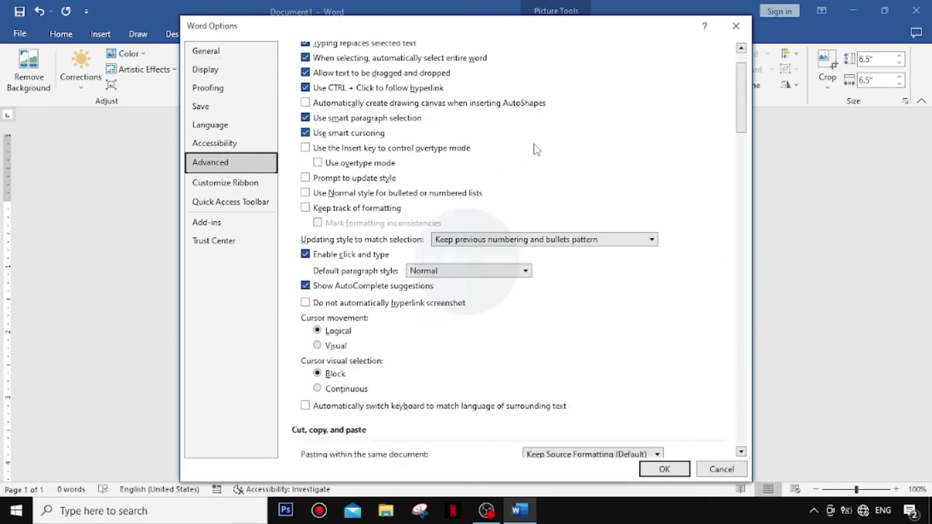
{"action": "scroll", "coordinate": [534, 148], "scroll_direction": "down", "scroll_amount": 1}
{"action": "scroll", "coordinate": [533, 149], "scroll_direction": "down", "scroll_amount": 3}
{"action": "scroll", "coordinate": [534, 149], "scroll_direction": "down", "scroll_amount": 2}
{"action": "scroll", "coordinate": [534, 149], "scroll_direction": "down", "scroll_amount": 1}
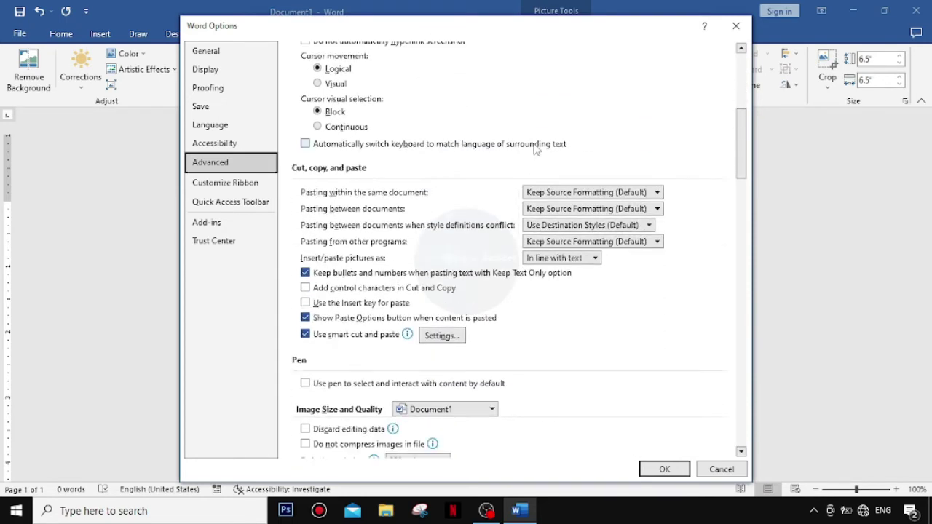
{"action": "scroll", "coordinate": [534, 148], "scroll_direction": "down", "scroll_amount": 2}
{"action": "scroll", "coordinate": [534, 149], "scroll_direction": "down", "scroll_amount": 2}
{"action": "scroll", "coordinate": [534, 149], "scroll_direction": "down", "scroll_amount": 3}
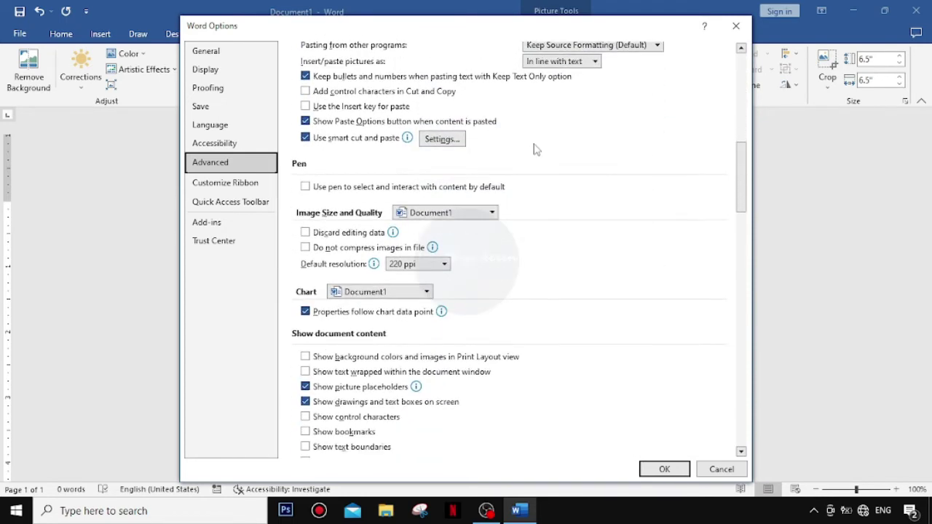
{"action": "scroll", "coordinate": [533, 149], "scroll_direction": "down", "scroll_amount": 2}
{"action": "scroll", "coordinate": [533, 148], "scroll_direction": "down", "scroll_amount": 3}
{"action": "scroll", "coordinate": [534, 149], "scroll_direction": "down", "scroll_amount": 1}
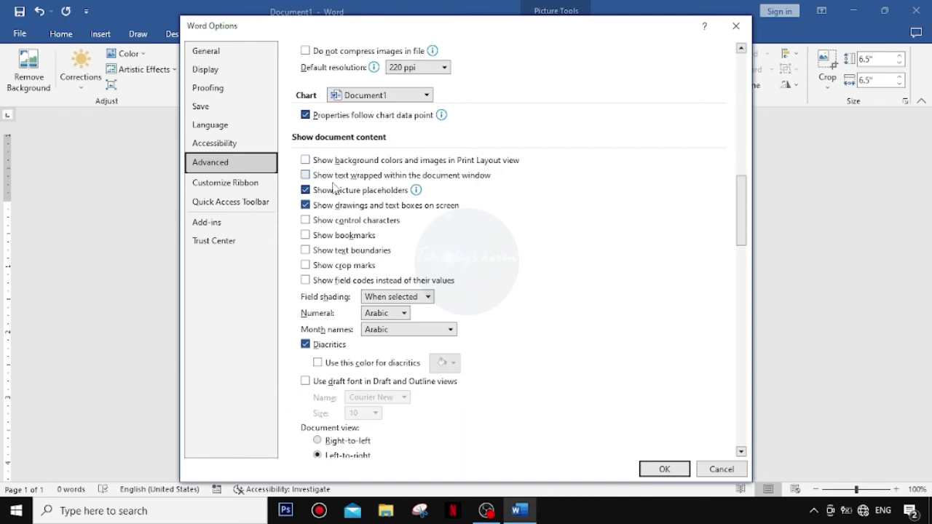
Step: Turn off 'Show picture placeholders' and confirm Word Options with OK
{"action": "mouse_move", "coordinate": [325, 190]}
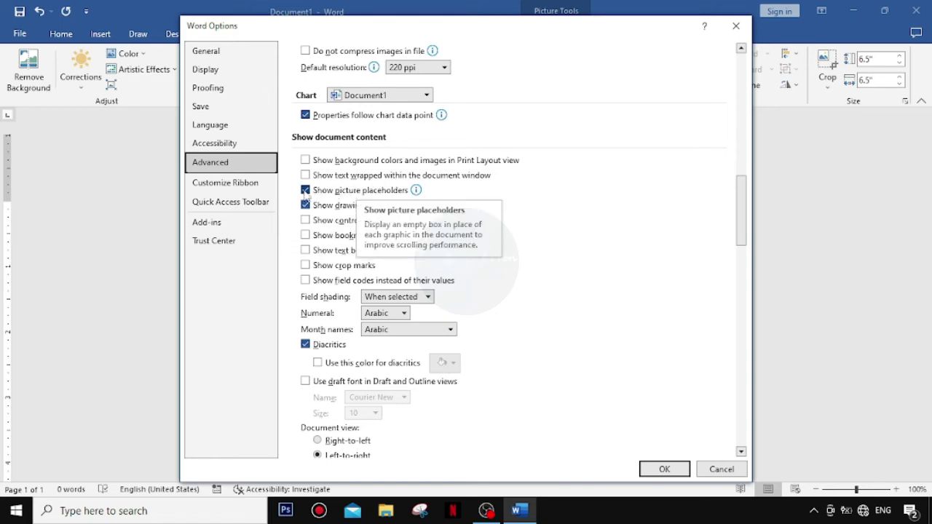
{"action": "left_click", "coordinate": [305, 191]}
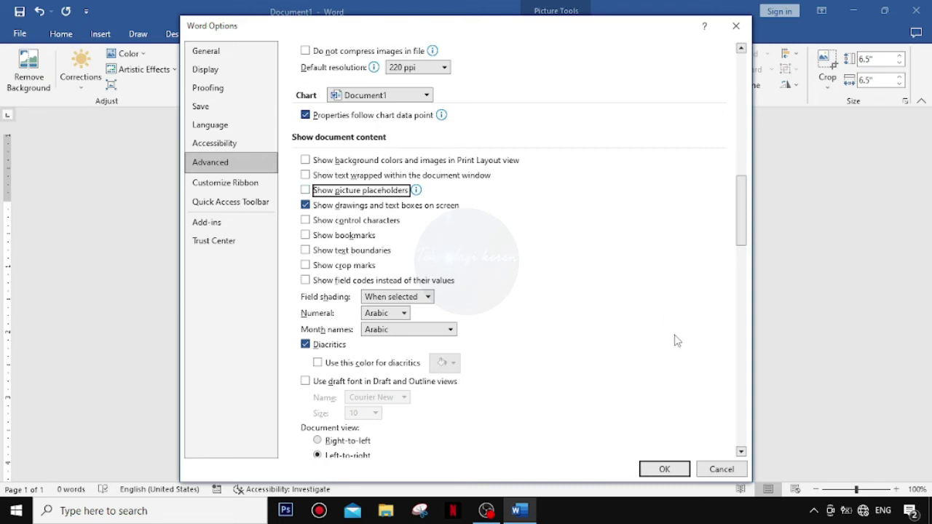
{"action": "left_click", "coordinate": [670, 469]}
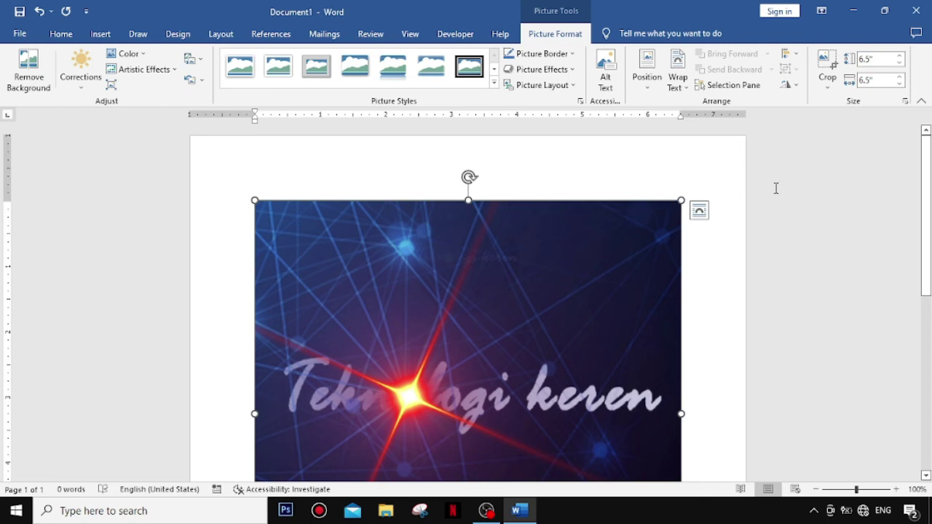
Step: Drag the picture's top-right corner handle inward twice to shrink it to a smaller square
{"action": "scroll", "coordinate": [777, 188], "scroll_direction": "down", "scroll_amount": 3}
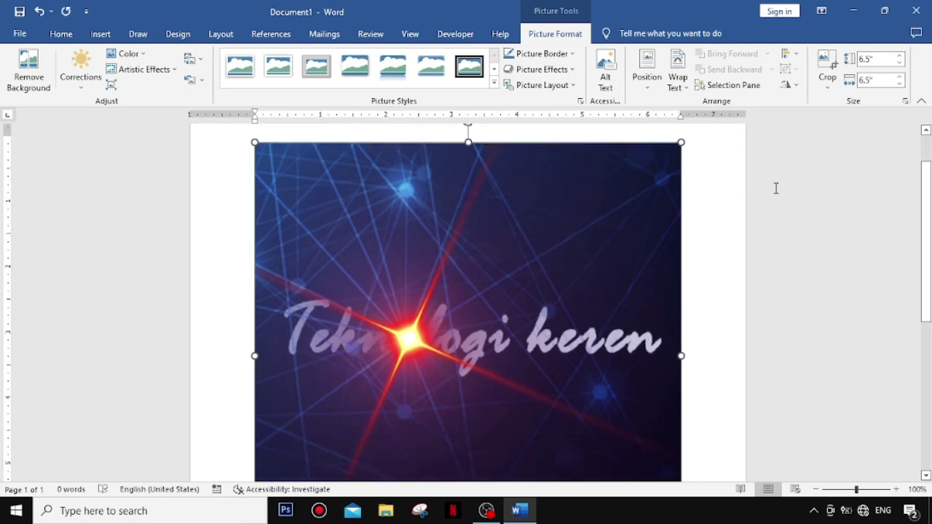
{"action": "scroll", "coordinate": [777, 188], "scroll_direction": "down", "scroll_amount": 2}
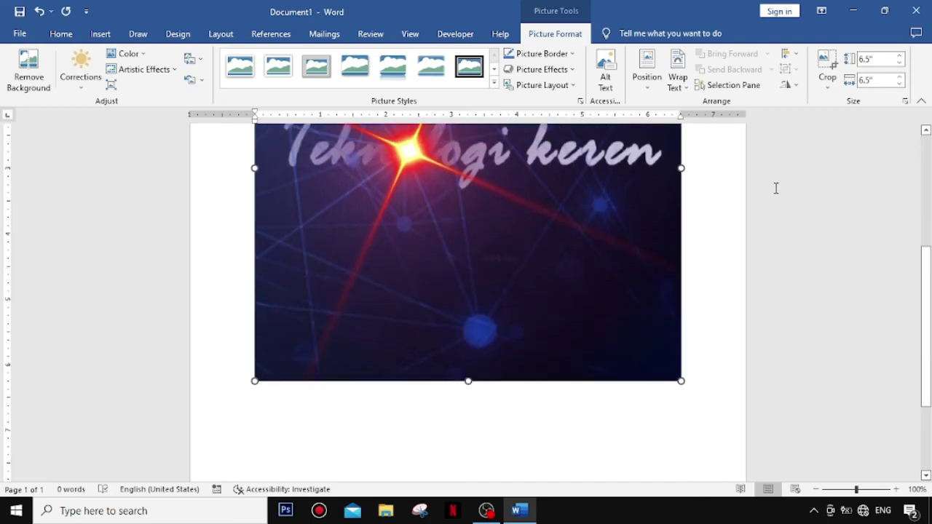
{"action": "scroll", "coordinate": [777, 188], "scroll_direction": "up", "scroll_amount": 5}
{"action": "scroll", "coordinate": [776, 188], "scroll_direction": "down", "scroll_amount": 2}
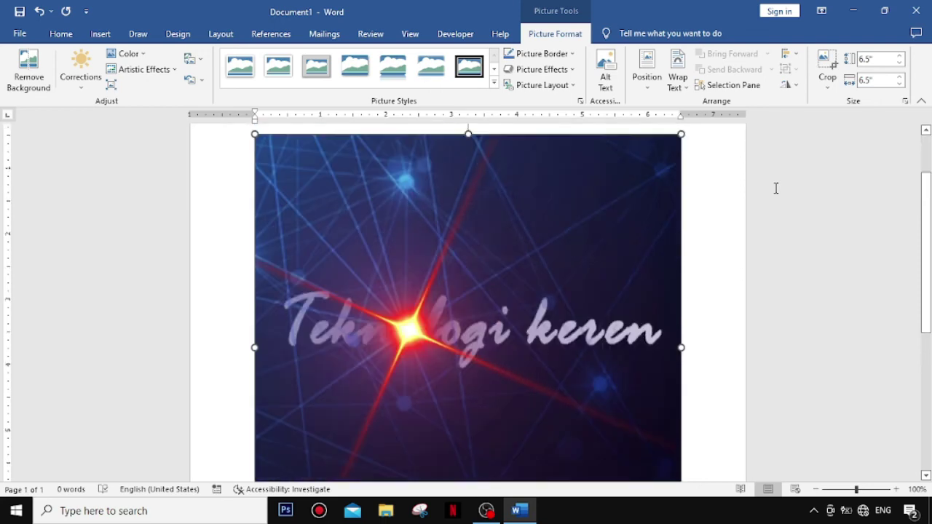
{"action": "scroll", "coordinate": [776, 188], "scroll_direction": "down", "scroll_amount": 4}
{"action": "scroll", "coordinate": [776, 188], "scroll_direction": "up", "scroll_amount": 3}
{"action": "scroll", "coordinate": [776, 188], "scroll_direction": "up", "scroll_amount": 2}
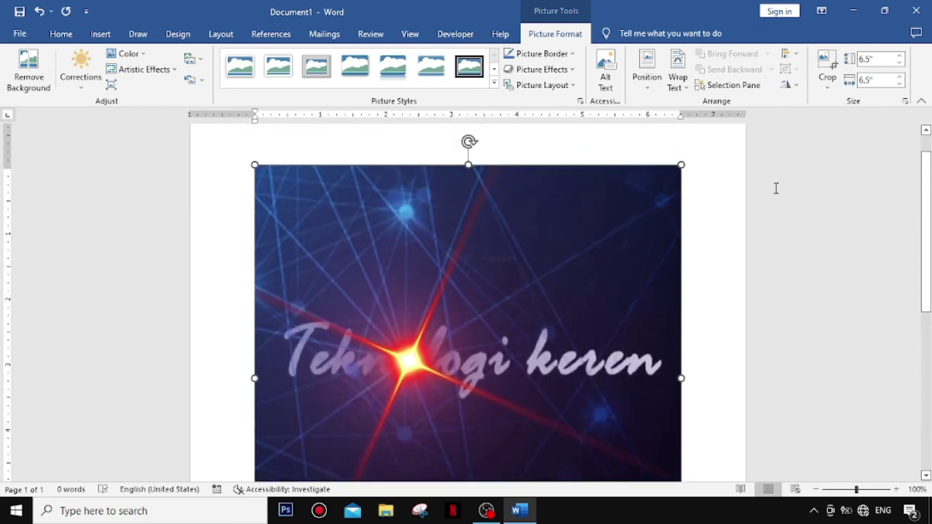
{"action": "scroll", "coordinate": [776, 188], "scroll_direction": "down", "scroll_amount": 1}
{"action": "scroll", "coordinate": [776, 188], "scroll_direction": "down", "scroll_amount": 3}
{"action": "scroll", "coordinate": [776, 188], "scroll_direction": "down", "scroll_amount": 2}
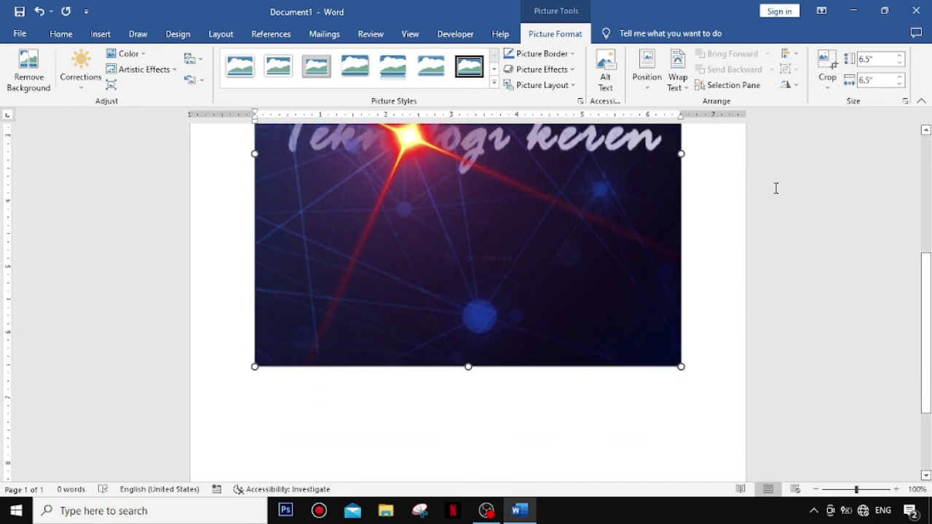
{"action": "scroll", "coordinate": [776, 188], "scroll_direction": "up", "scroll_amount": 1}
{"action": "scroll", "coordinate": [776, 188], "scroll_direction": "up", "scroll_amount": 4}
{"action": "scroll", "coordinate": [777, 188], "scroll_direction": "up", "scroll_amount": 3}
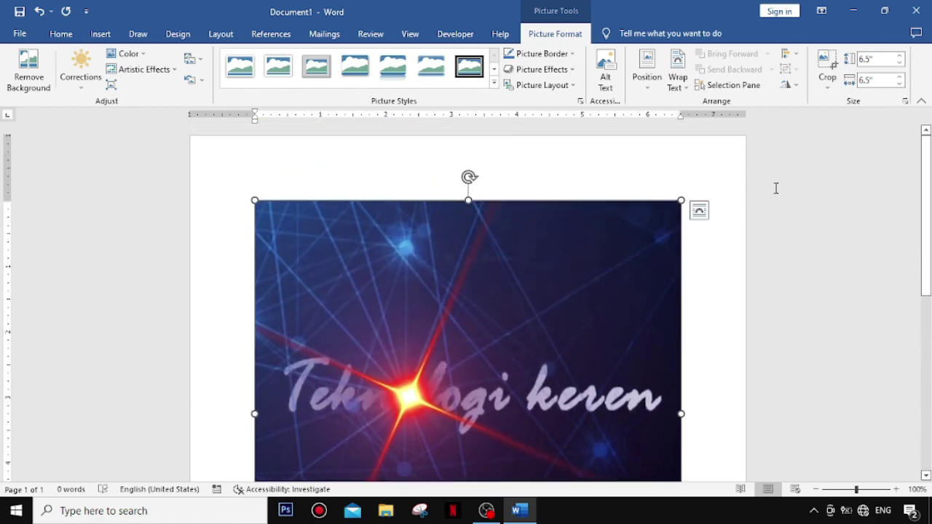
{"action": "scroll", "coordinate": [761, 145], "scroll_direction": "down", "scroll_amount": 1}
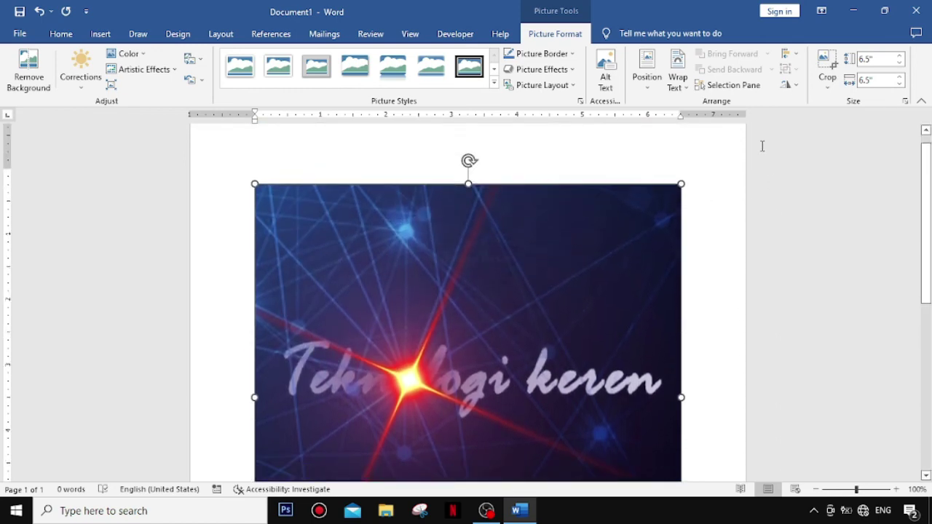
{"action": "scroll", "coordinate": [762, 145], "scroll_direction": "down", "scroll_amount": 3}
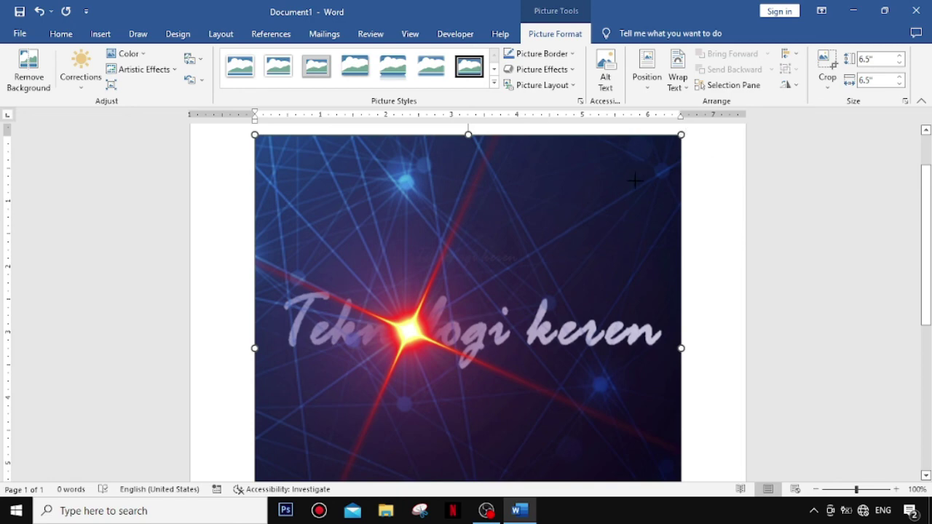
{"action": "left_click_drag", "start_coordinate": [683, 131], "coordinate": [548, 247]}
{"action": "left_click_drag", "start_coordinate": [532, 268], "coordinate": [437, 310]}
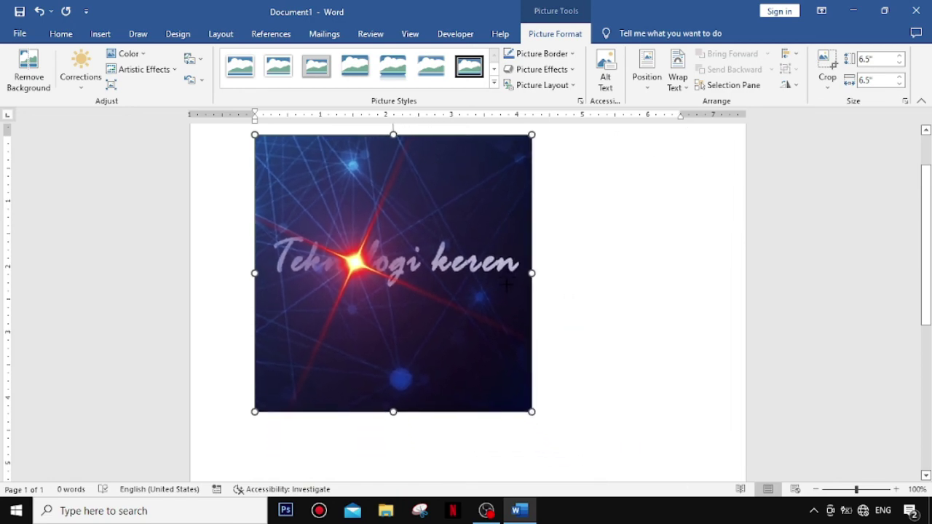